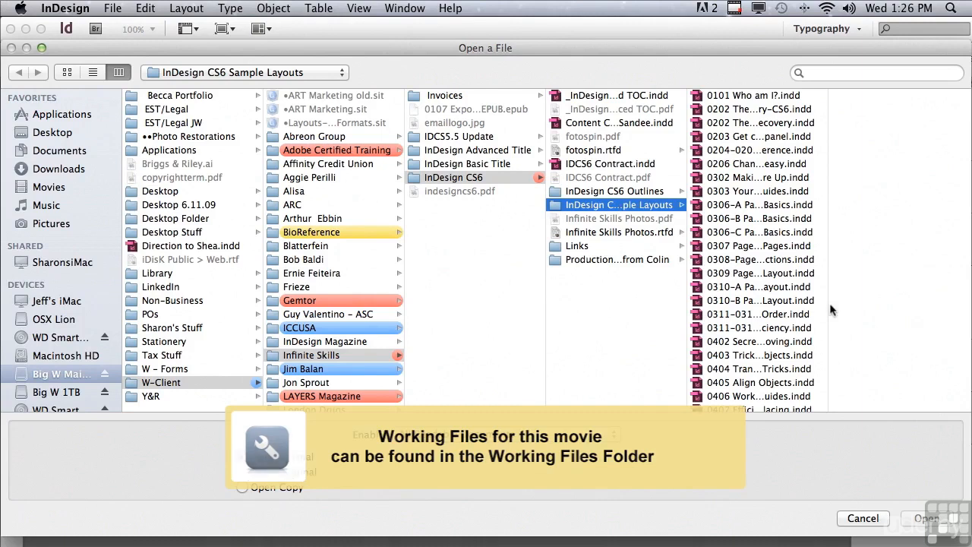
- Open the document 0606 Finding Hidden Glyphs.indd from the InDesign CS6 Sample Layouts folder
drag(828, 305, 835, 306)
drag(830, 252, 814, 389)
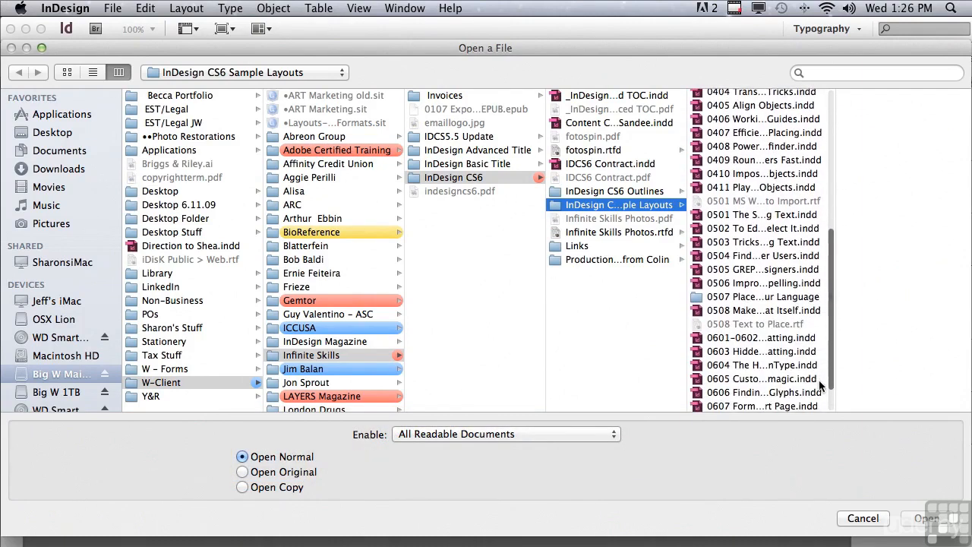
click(755, 393)
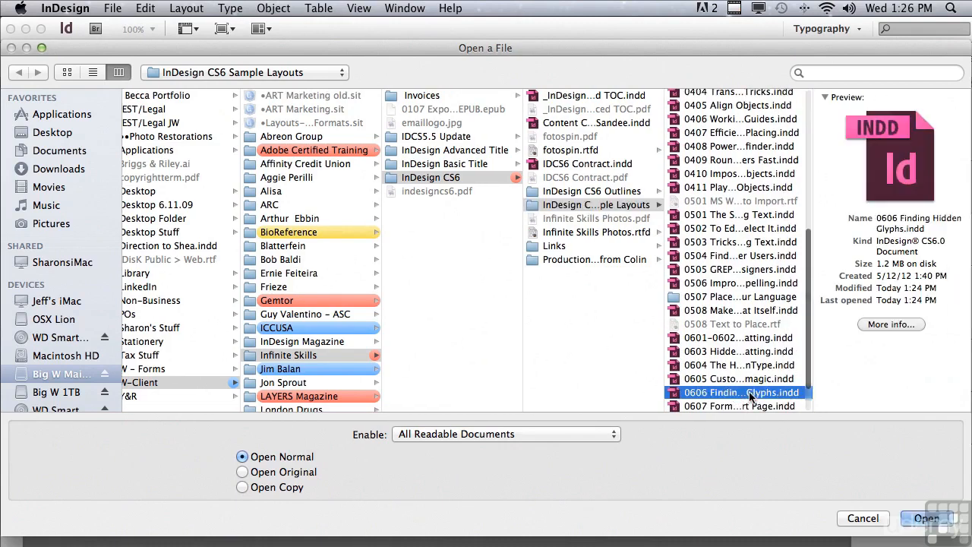
click(926, 518)
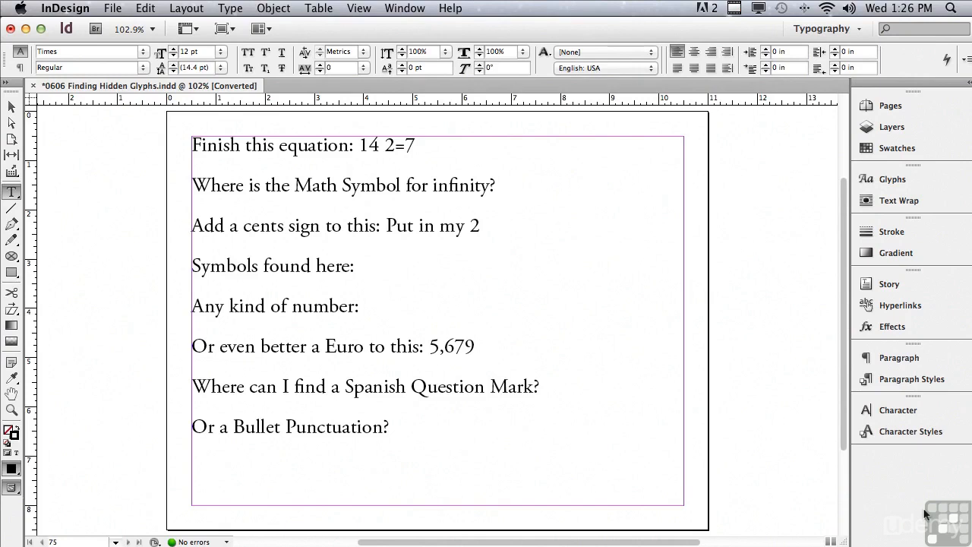
- Insert a division sign between 14 and 2 in the first line, using the Glyphs panel's Math Symbols set
click(914, 182)
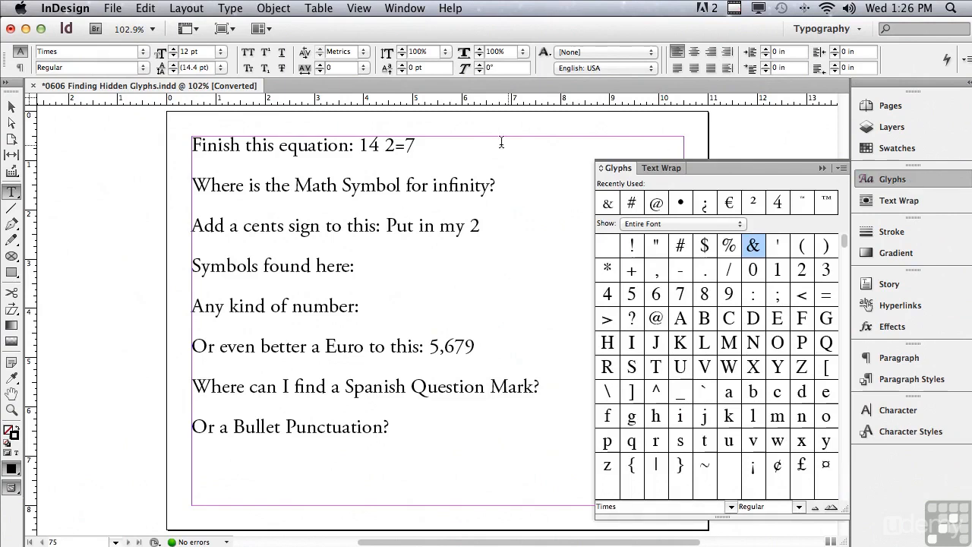
click(380, 146)
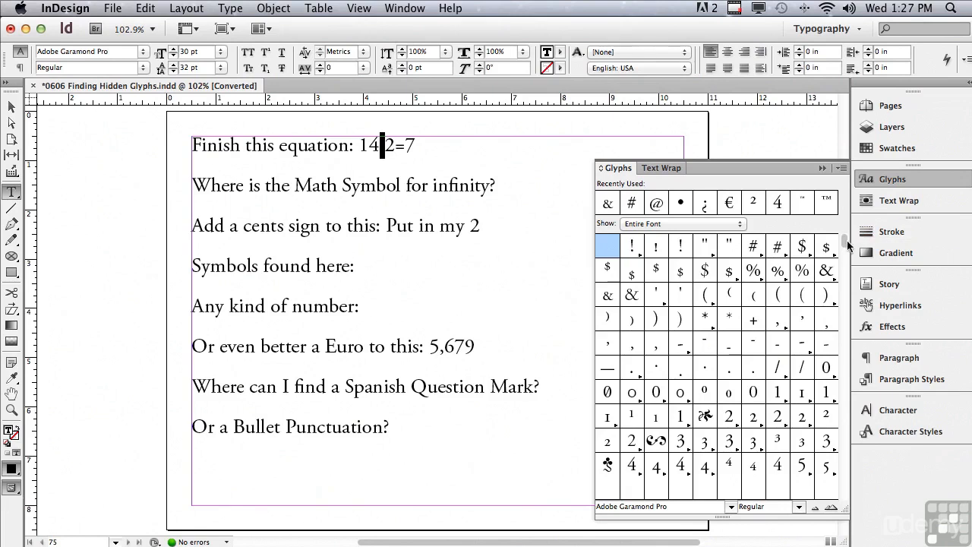
scroll(845, 247, down, 2)
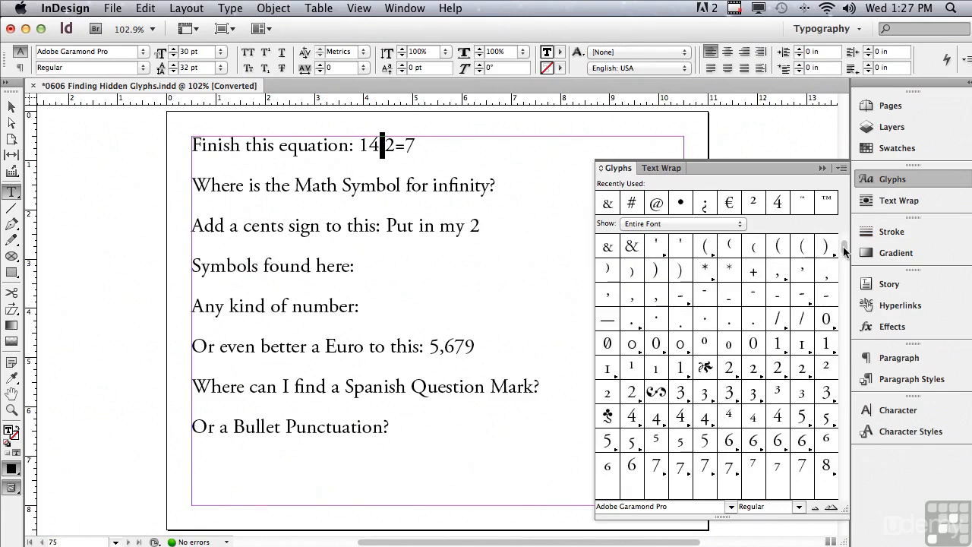
scroll(845, 257, down, 1)
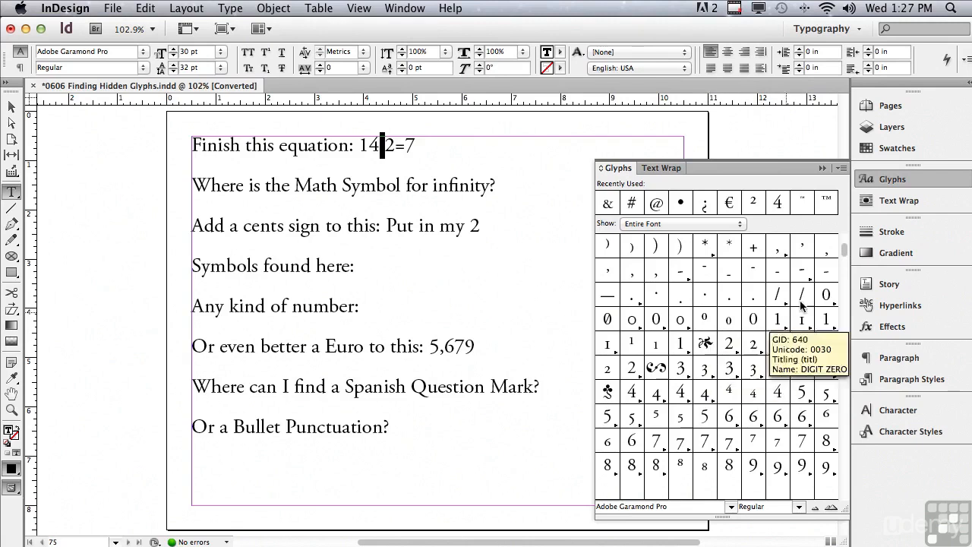
drag(844, 250, 842, 283)
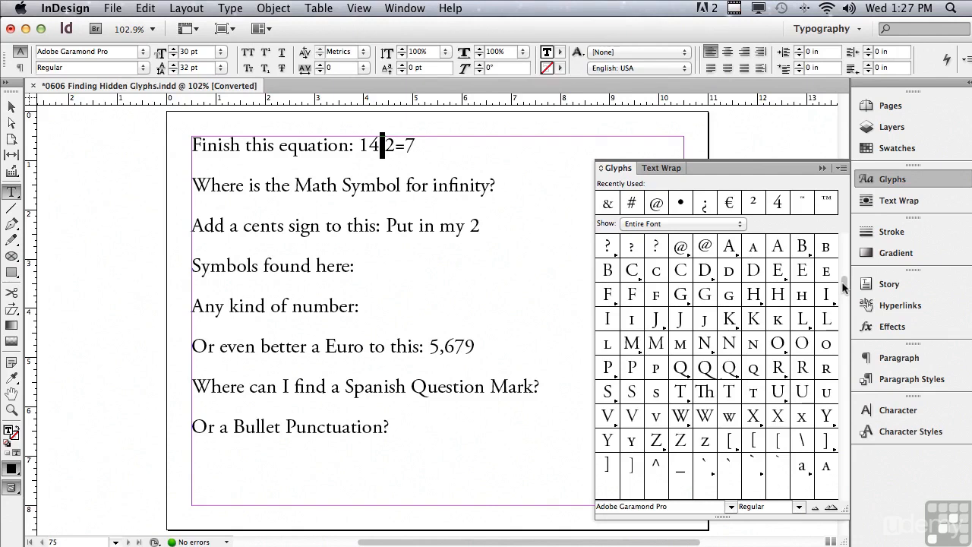
click(641, 225)
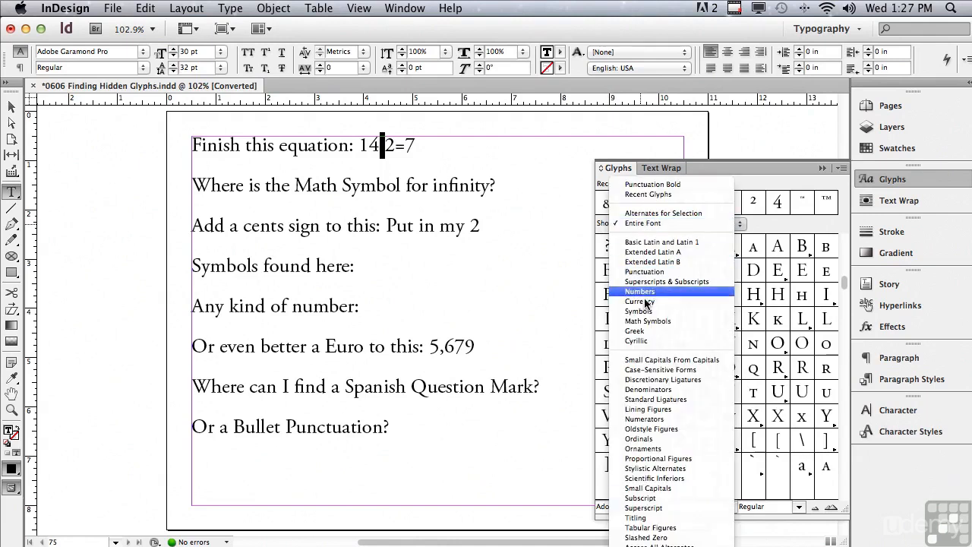
click(642, 321)
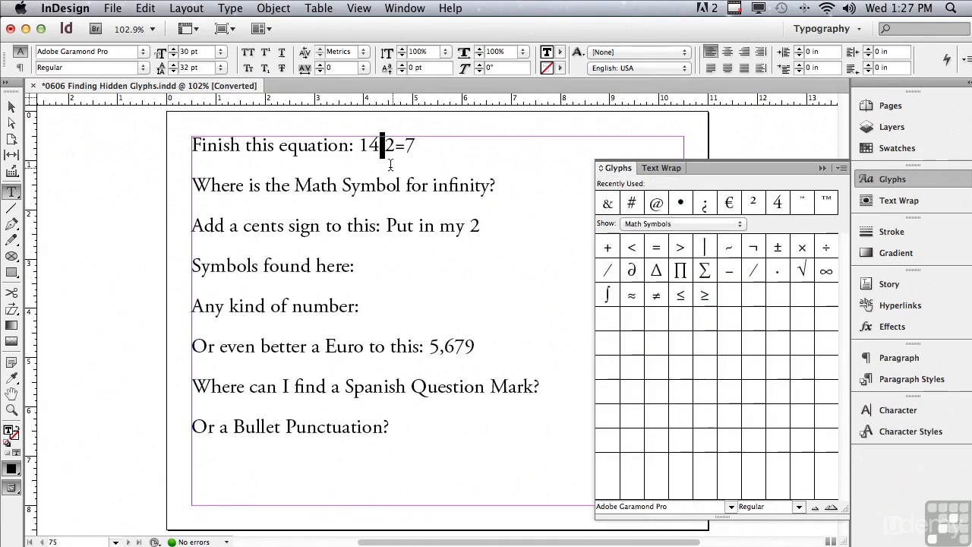
double_click(827, 249)
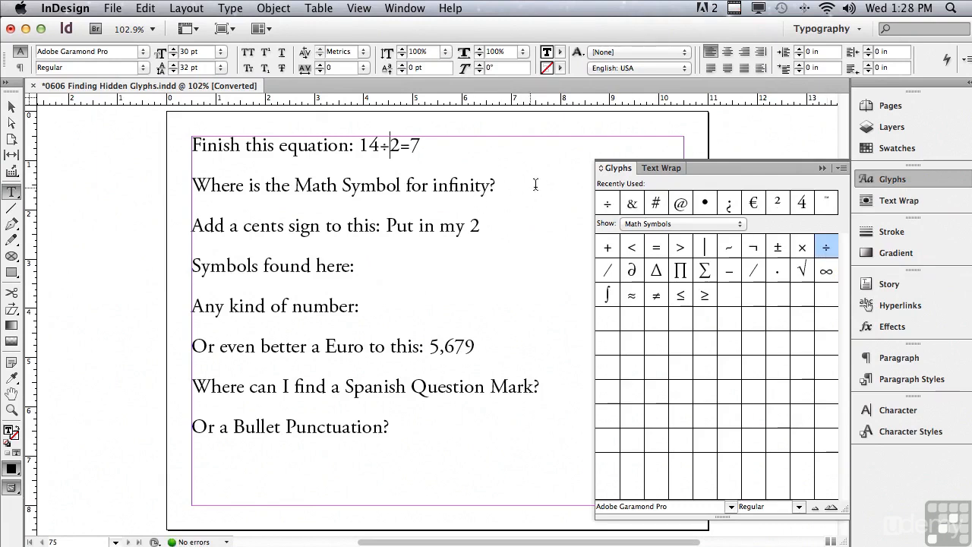
- Insert an infinity symbol at the end of the line asking for the infinity math symbol
click(538, 186)
click(824, 275)
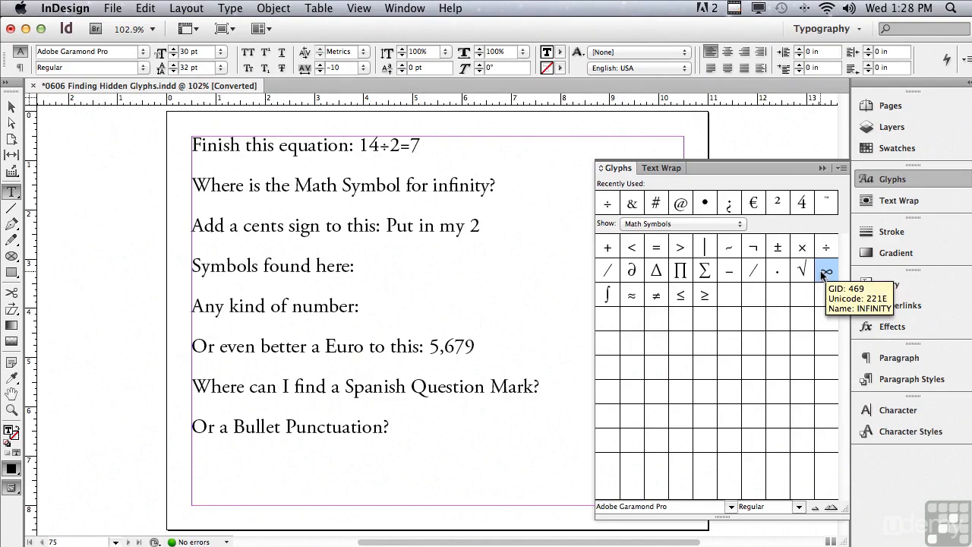
double_click(822, 273)
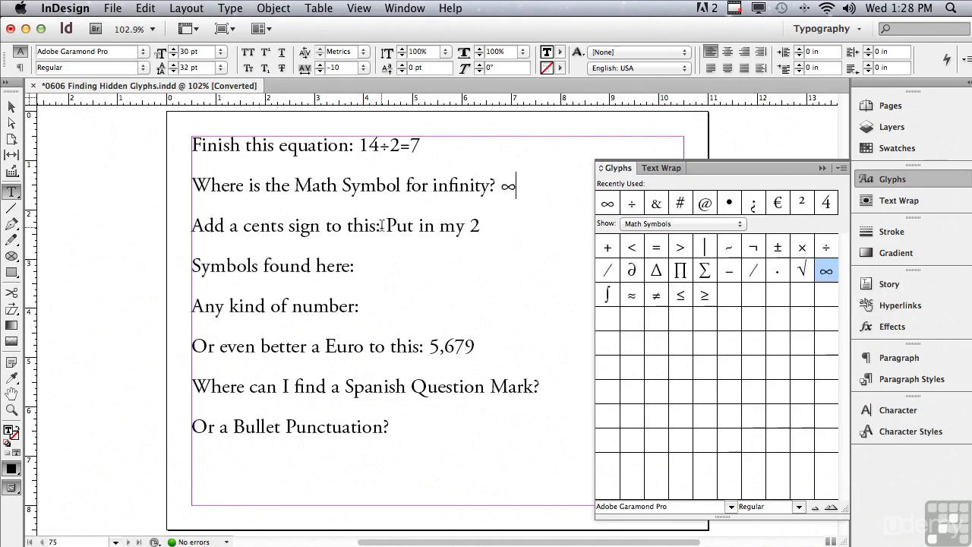
- Insert a superscript cent sign after "Put in my 2" from the Currency glyph set
drag(387, 226, 487, 226)
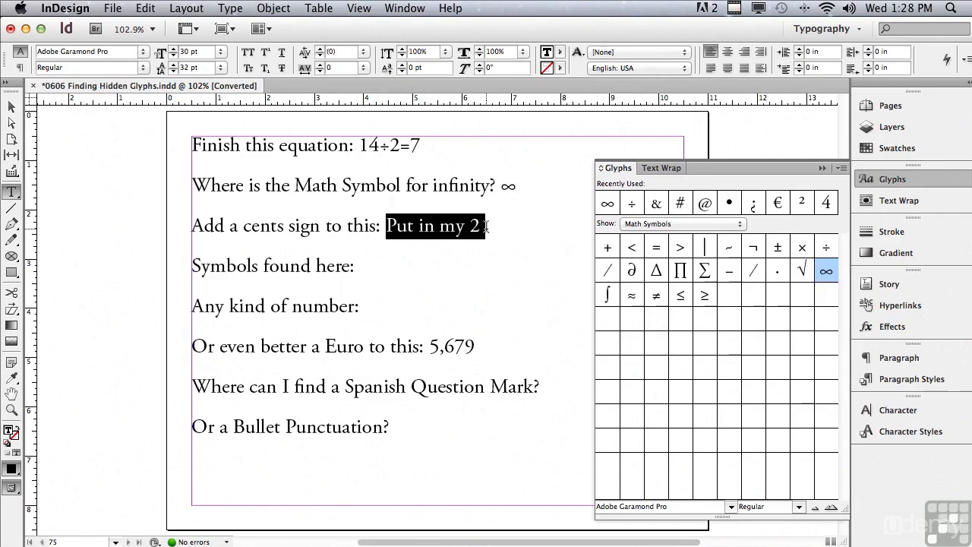
click(524, 243)
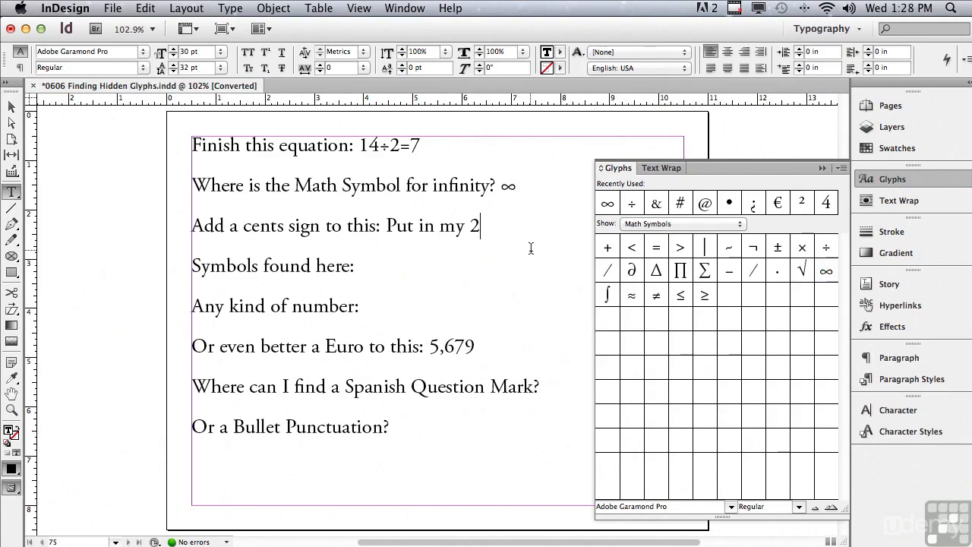
click(631, 226)
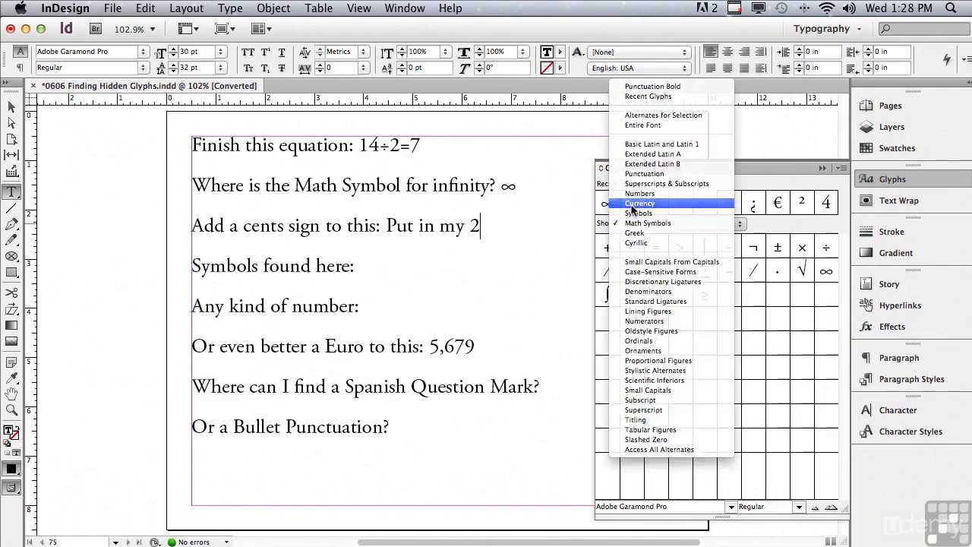
click(634, 204)
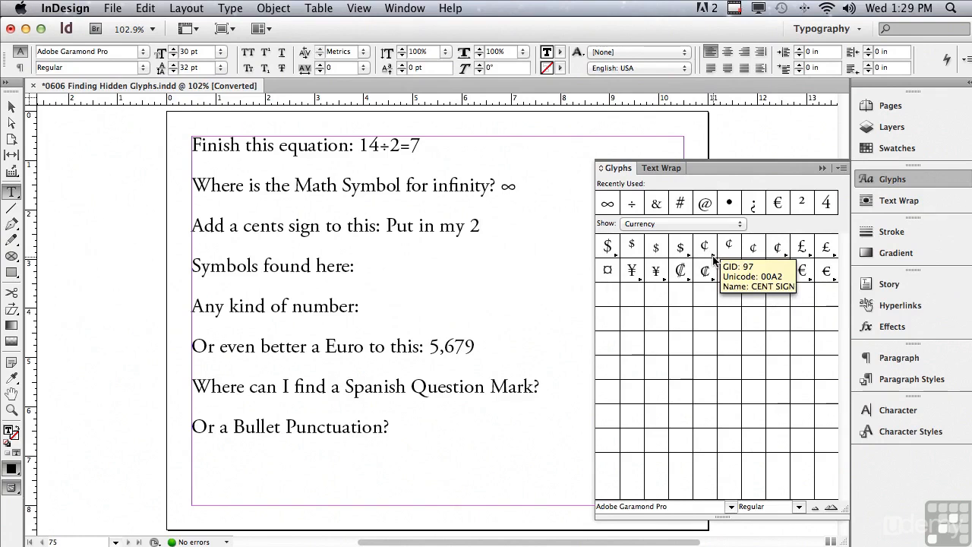
click(714, 260)
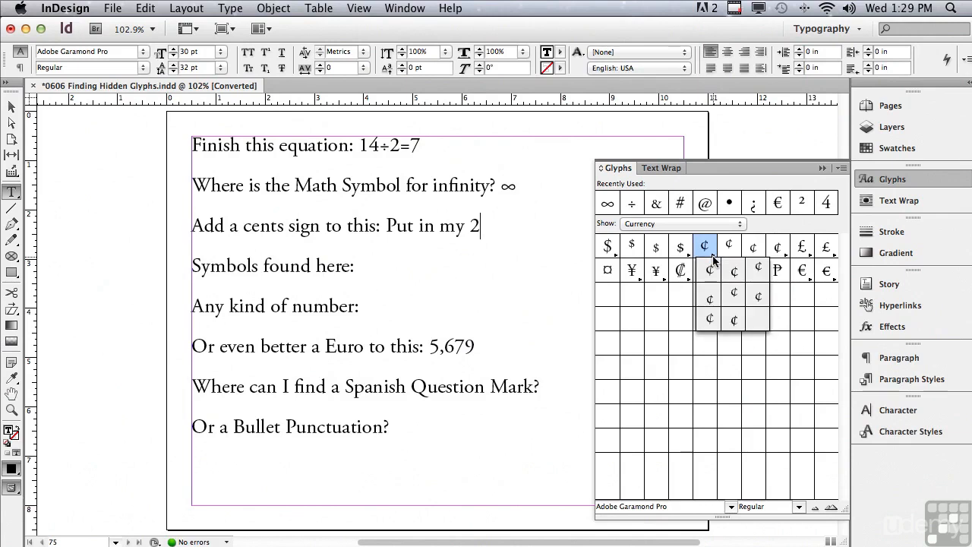
click(757, 270)
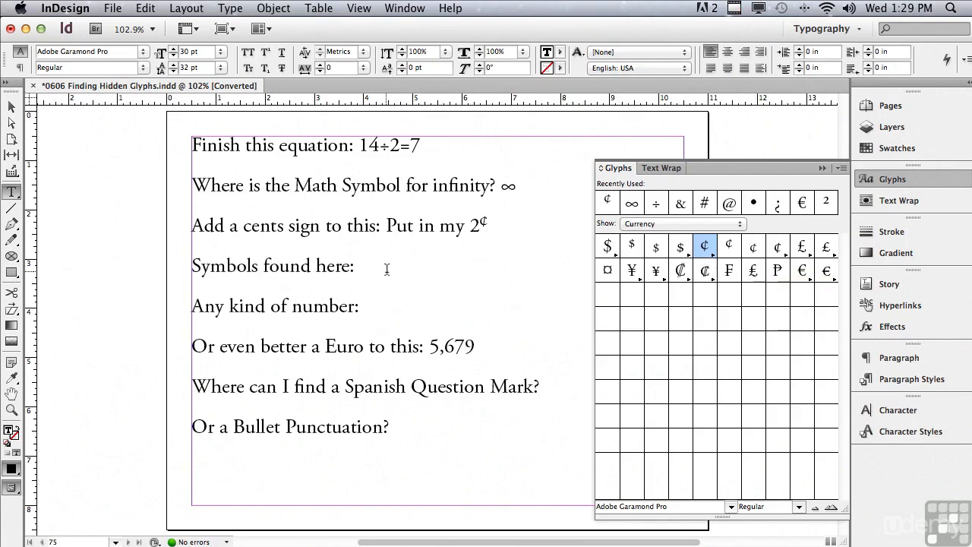
- Insert copyright, registered and trademark symbols after "Symbols found here:" from the Symbols glyph set
click(443, 283)
click(630, 224)
click(630, 233)
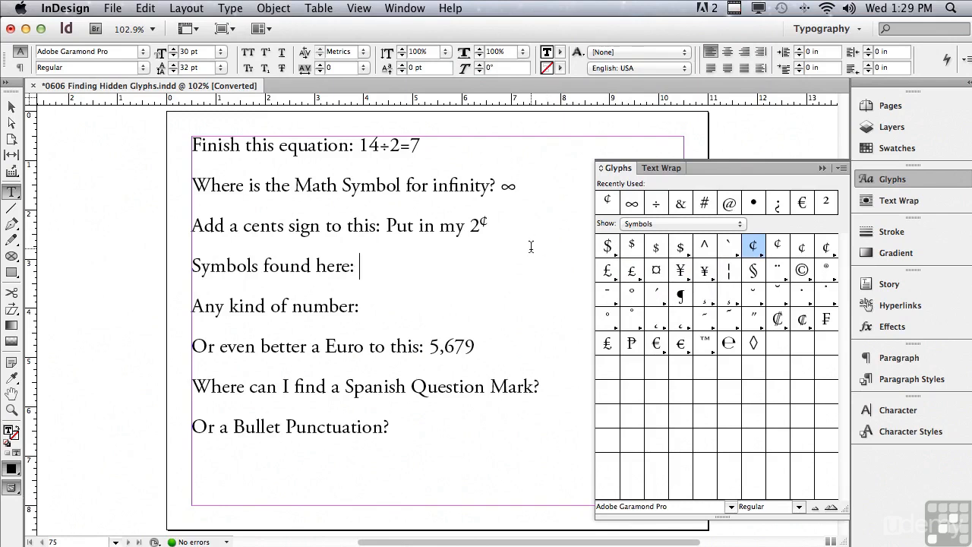
double_click(802, 272)
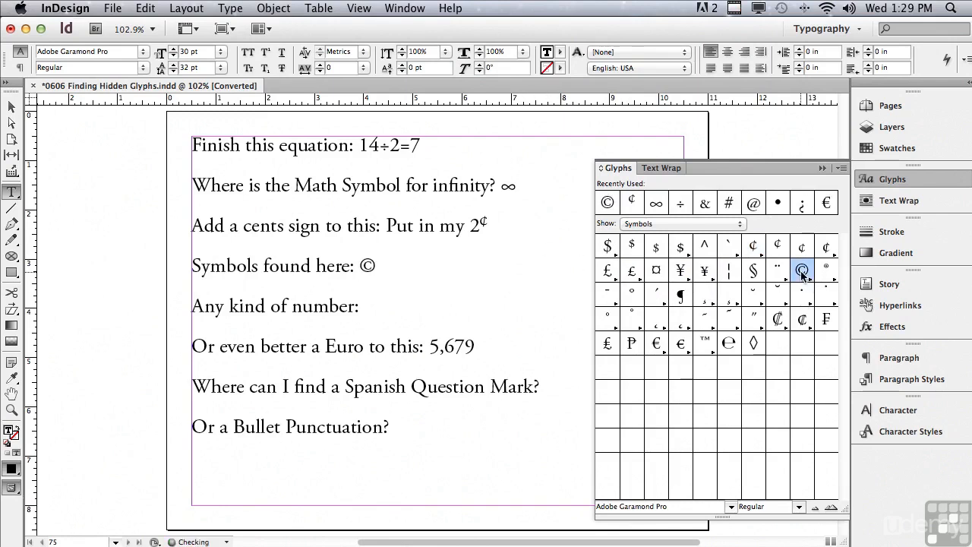
double_click(826, 269)
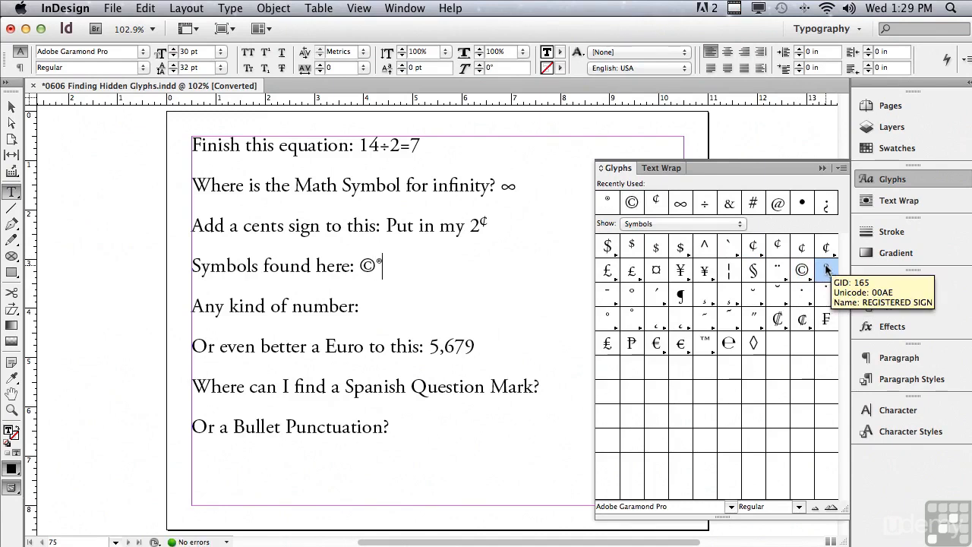
click(713, 355)
drag(713, 355, 734, 368)
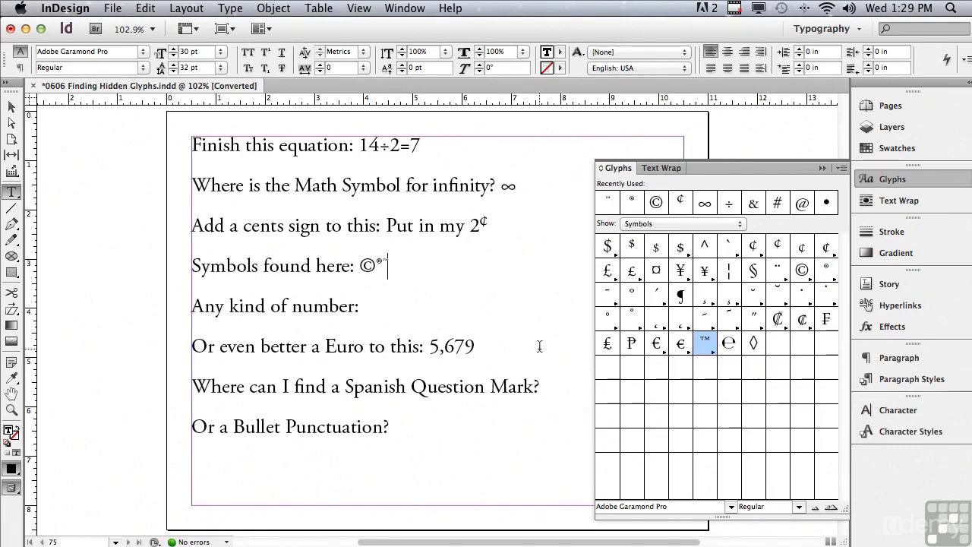
- Insert a euro sign in front of 5,679 in the Euro line
click(431, 348)
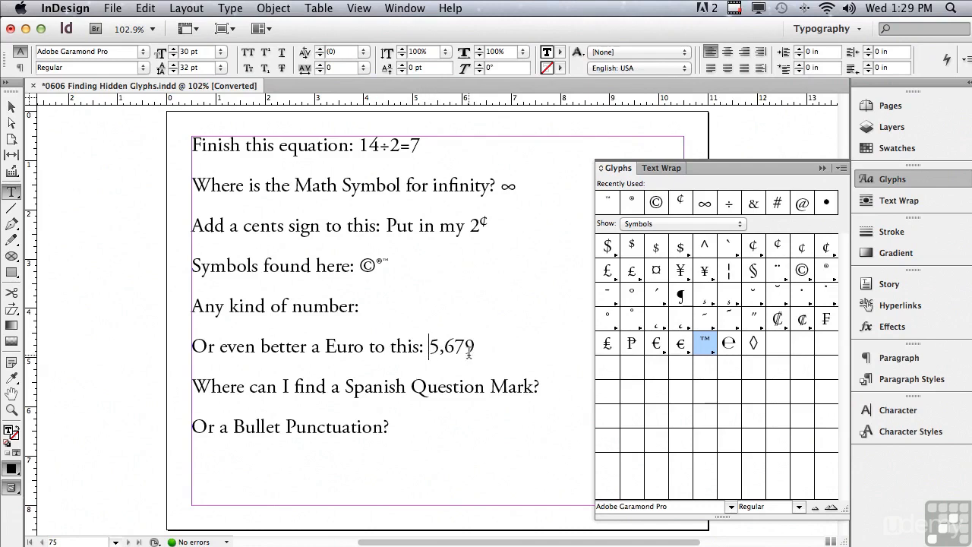
double_click(657, 344)
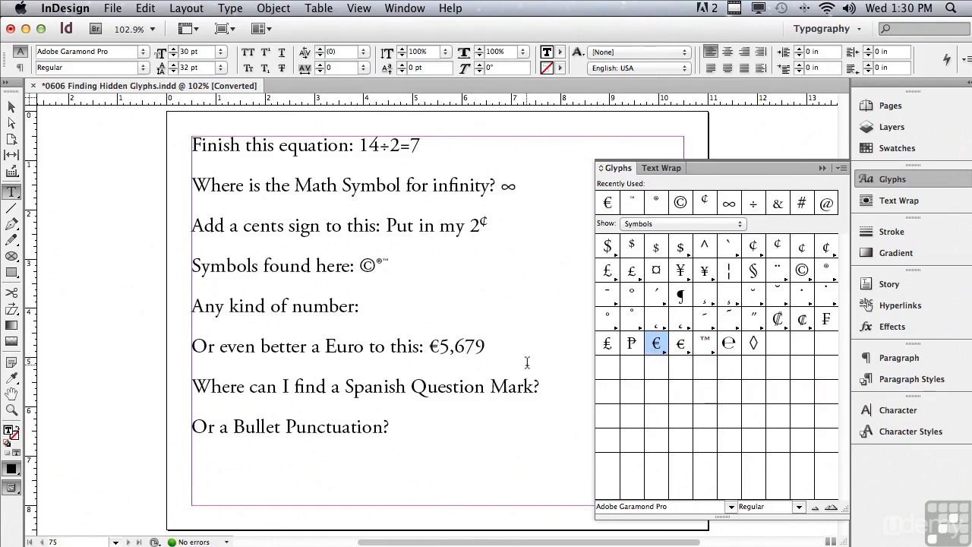
- Insert a one-third fraction, 9, 4 and a superscript 2 after "Any kind of number:" from the Numbers glyph set
click(417, 304)
click(642, 224)
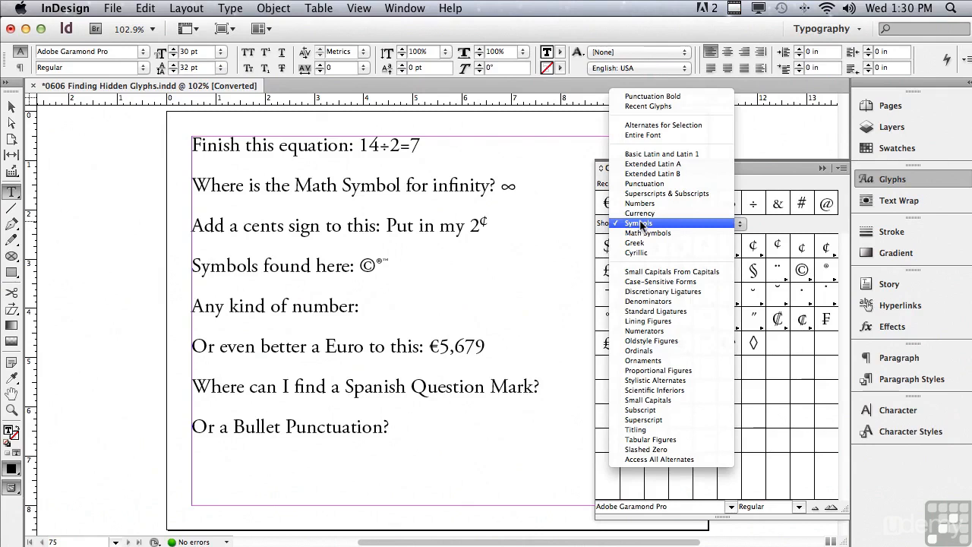
click(638, 203)
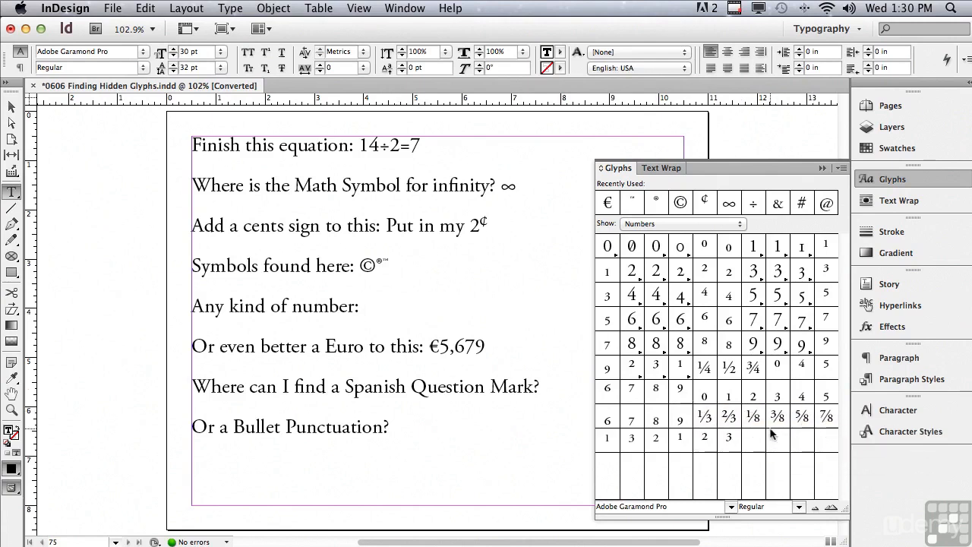
double_click(707, 420)
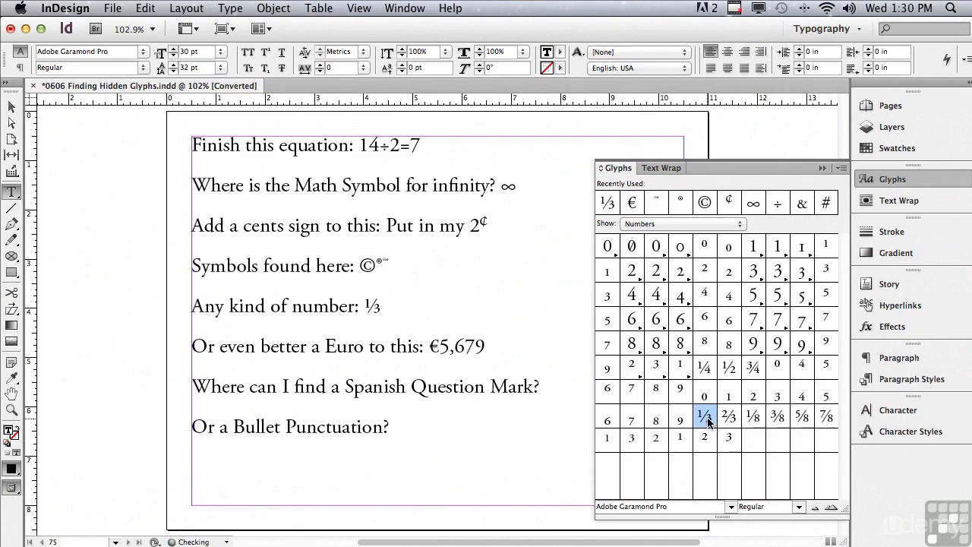
double_click(752, 345)
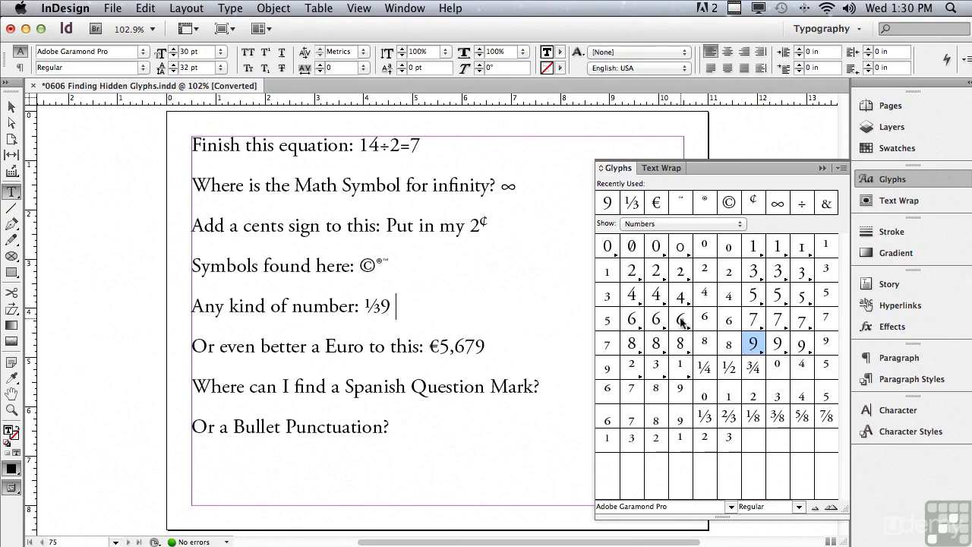
double_click(633, 296)
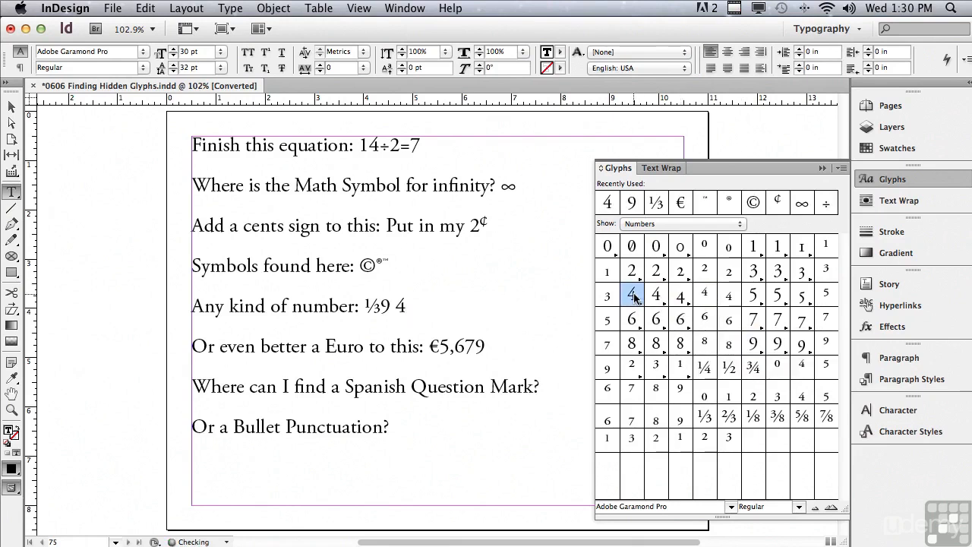
double_click(704, 270)
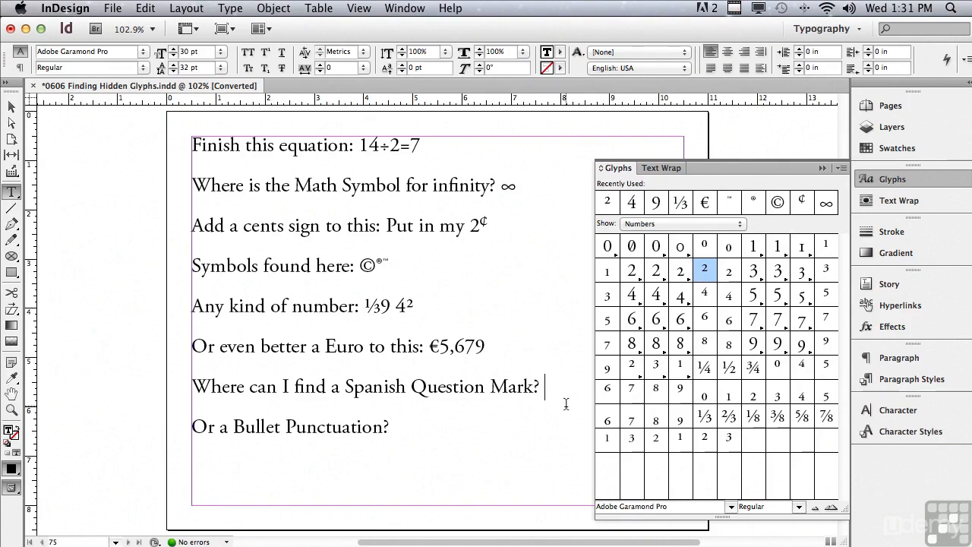
- Insert an inverted question mark at the start of the Spanish Question Mark line from the Punctuation glyph set
click(194, 387)
click(661, 224)
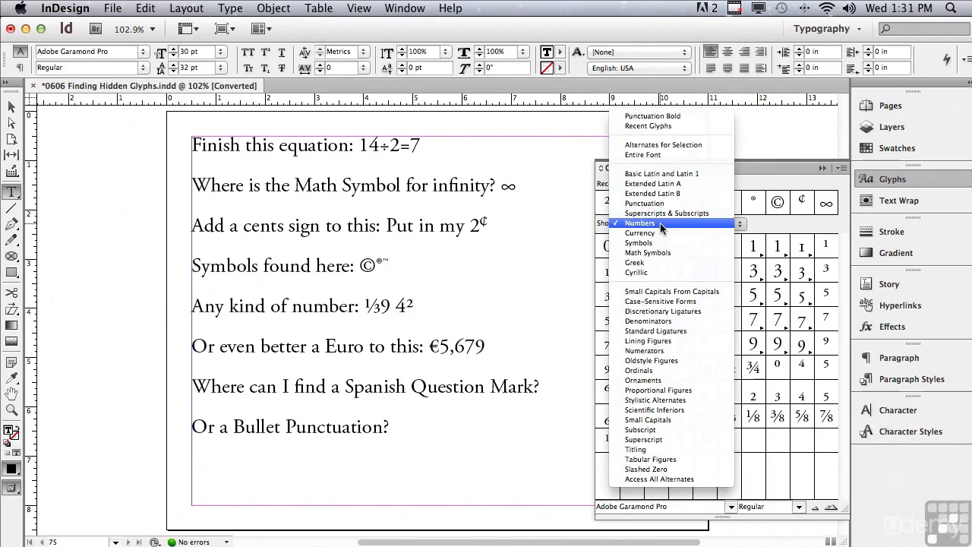
click(660, 204)
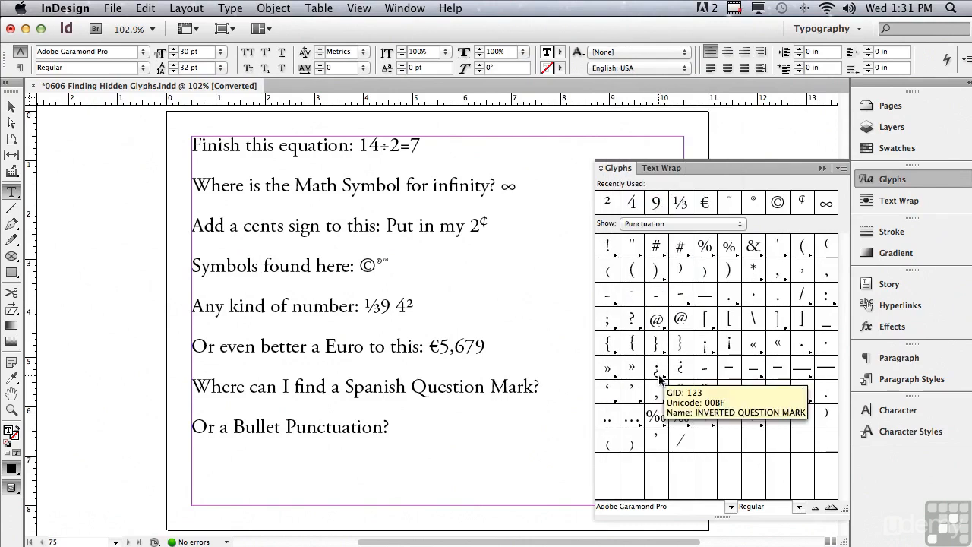
click(660, 373)
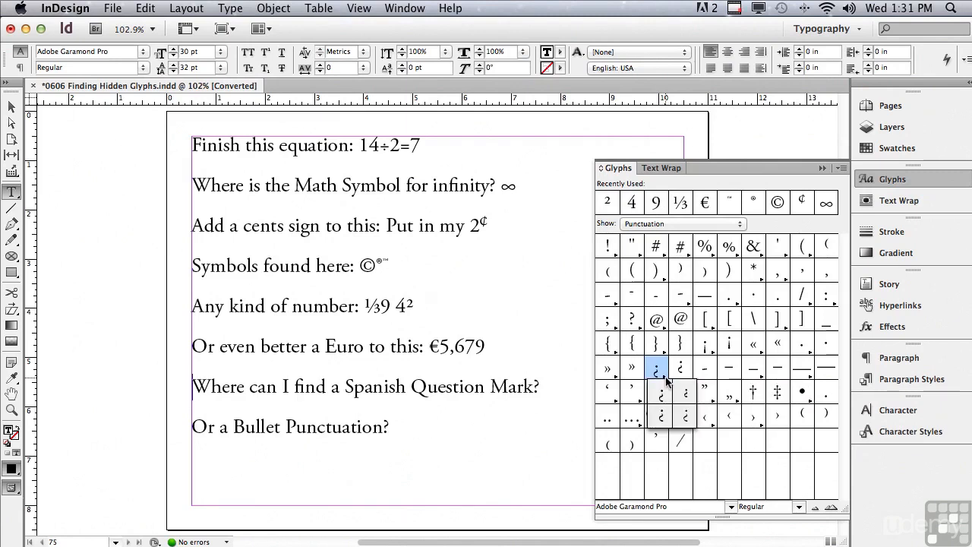
click(658, 372)
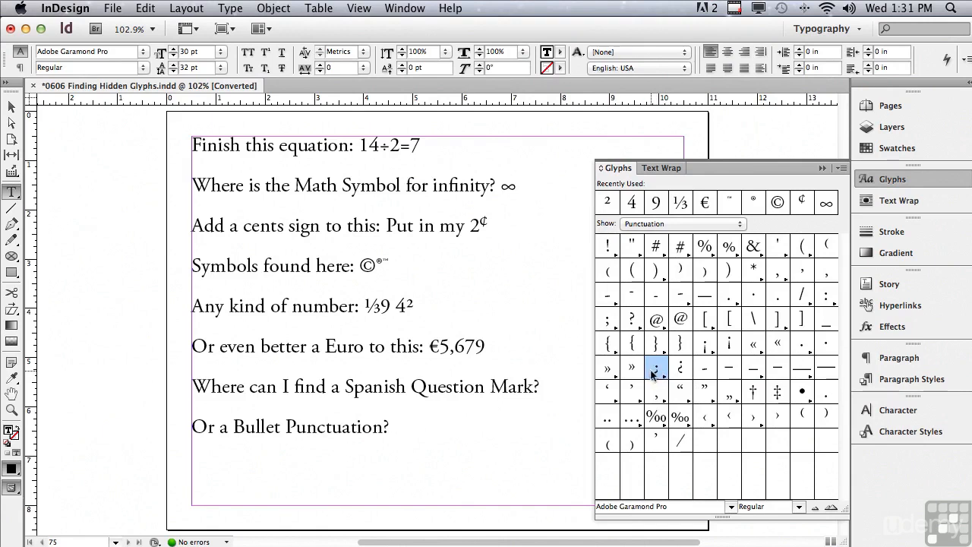
double_click(655, 371)
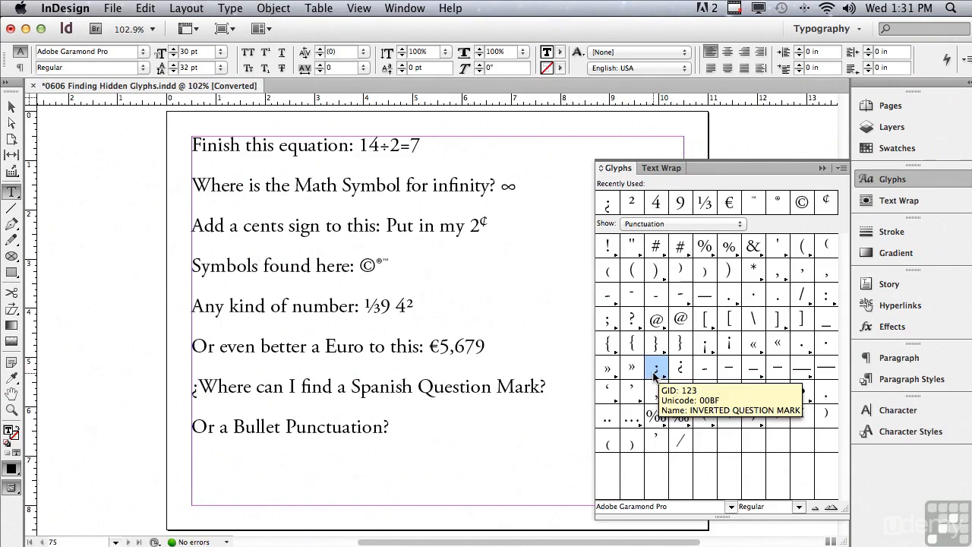
- Insert a bullet after "Or a Bullet Punctuation?" from the Punctuation glyphs
click(446, 422)
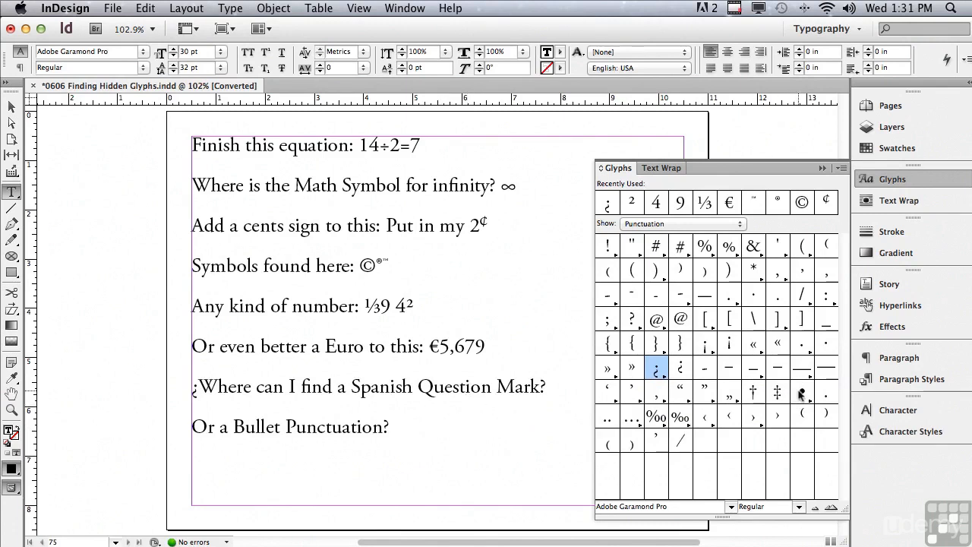
double_click(802, 393)
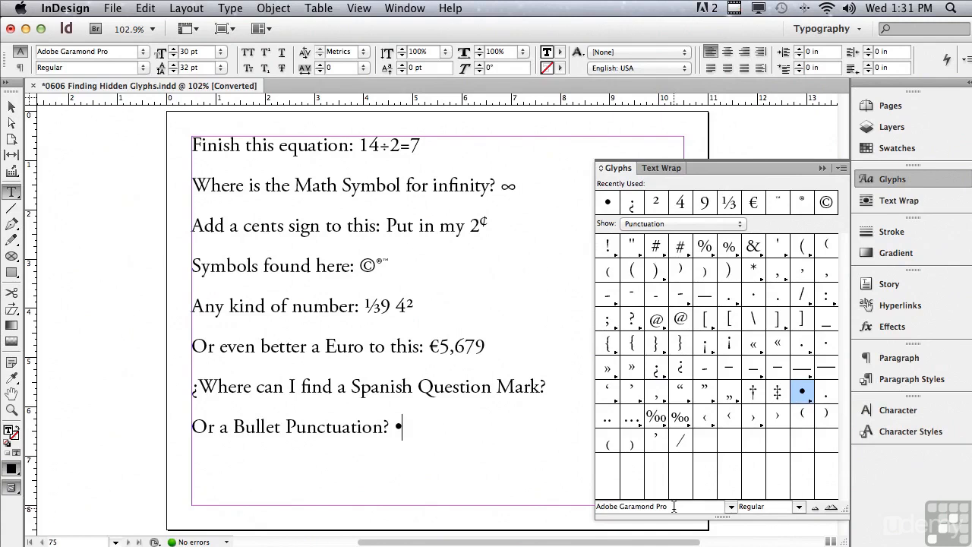
- Browse the Glyphs panel's font and style lists and enlarge then shrink the glyph previews
drag(674, 507, 596, 507)
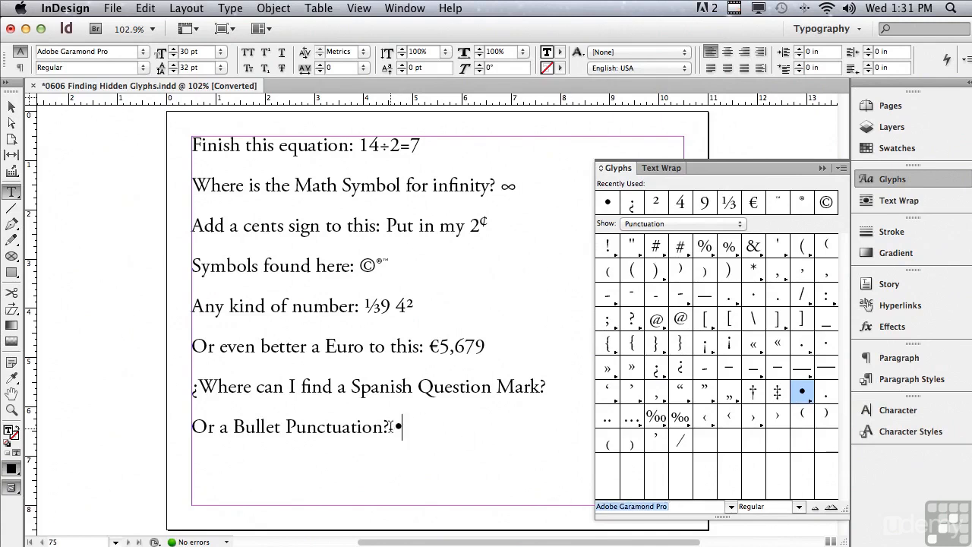
click(731, 507)
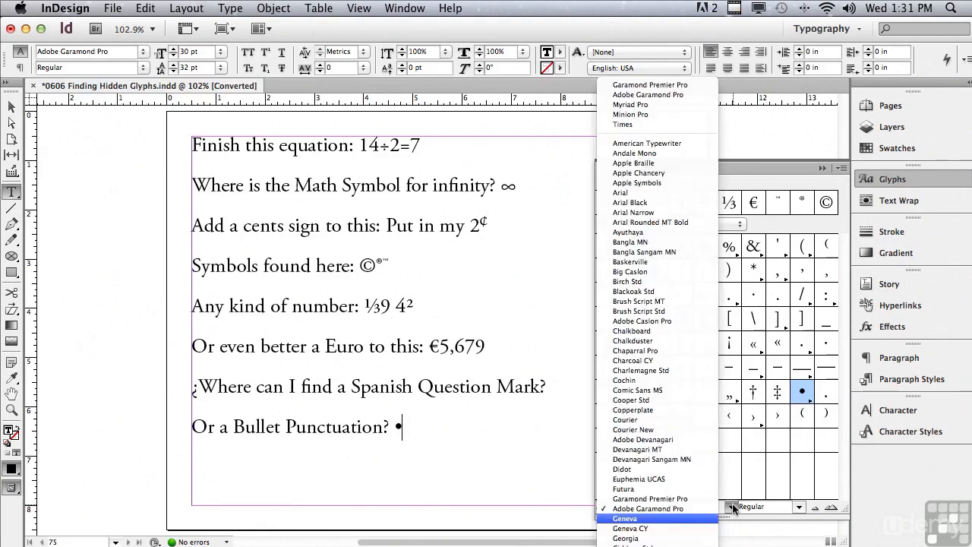
click(561, 474)
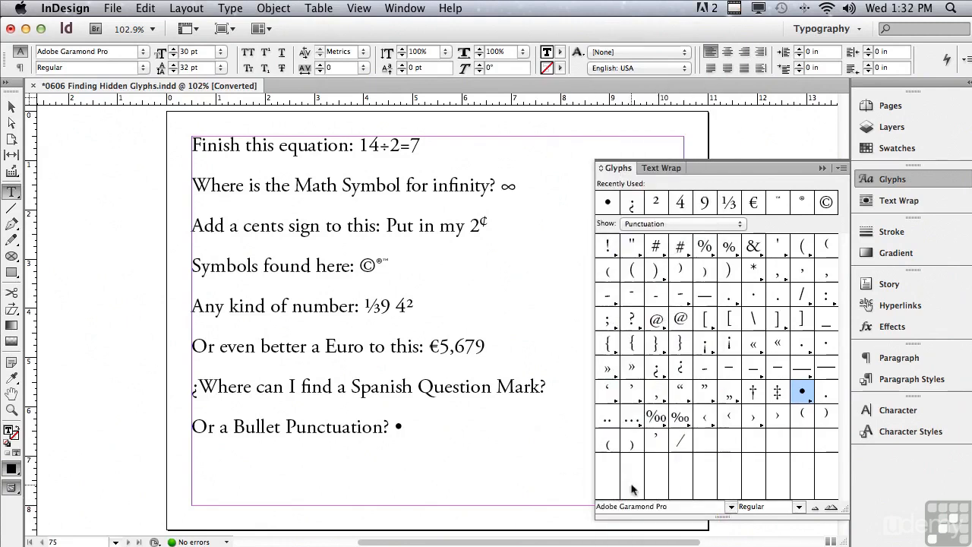
click(800, 507)
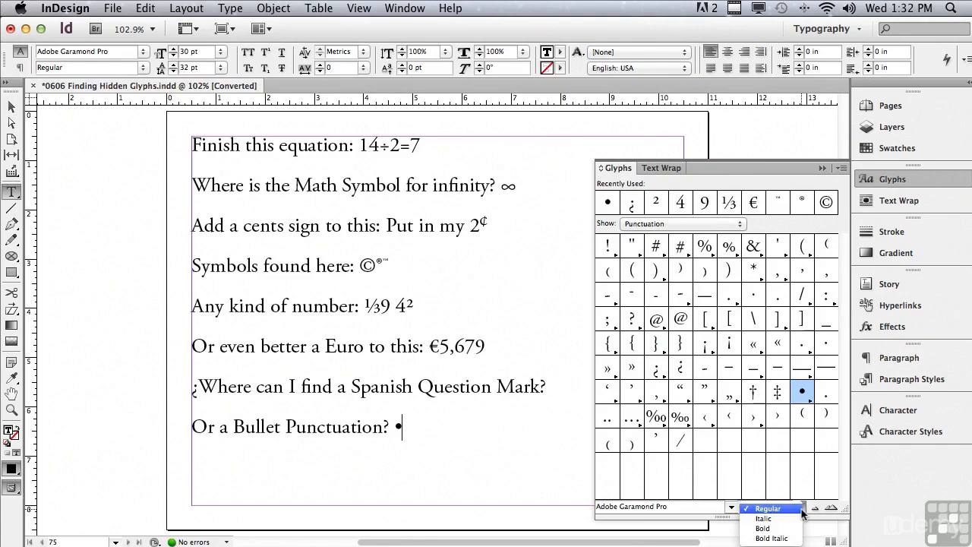
click(830, 523)
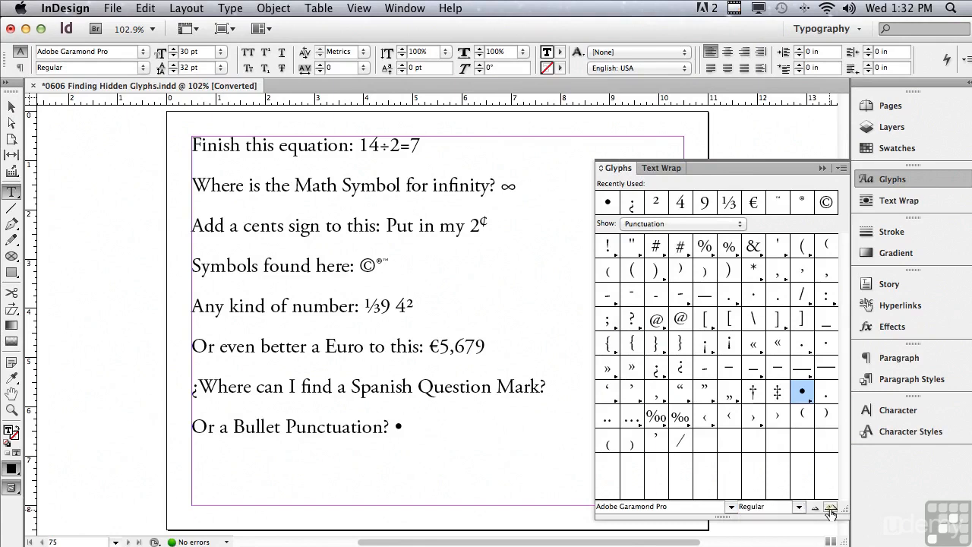
click(831, 510)
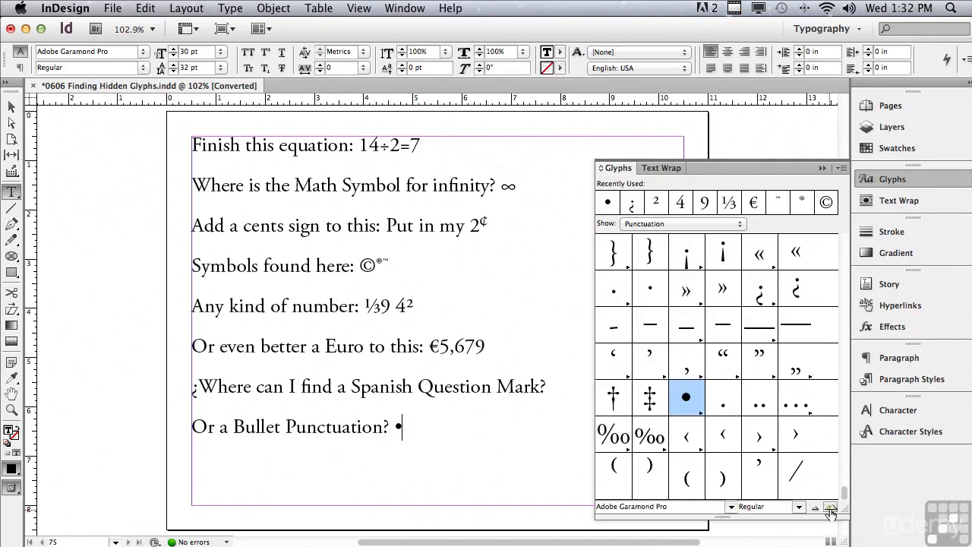
click(815, 509)
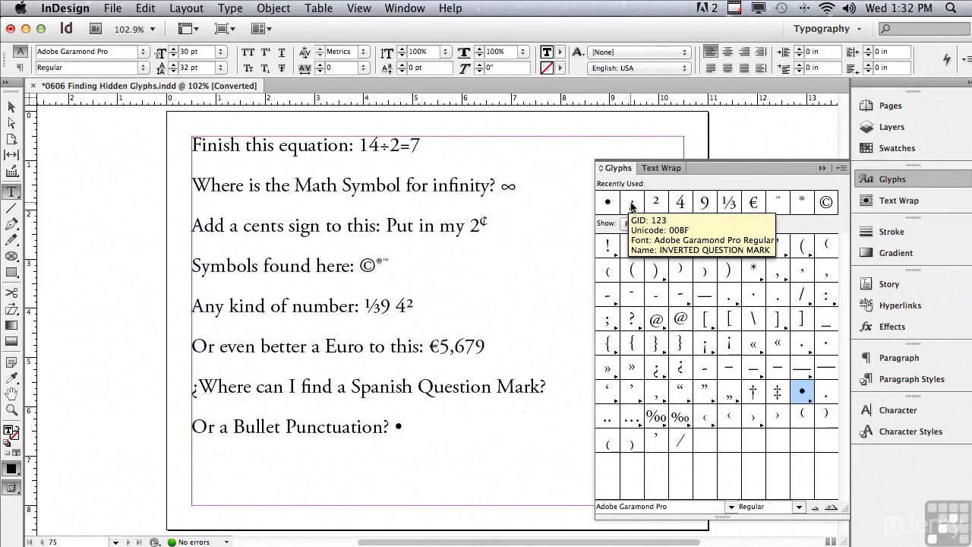
- Set the Glyphs panel's font style to Bold
click(801, 508)
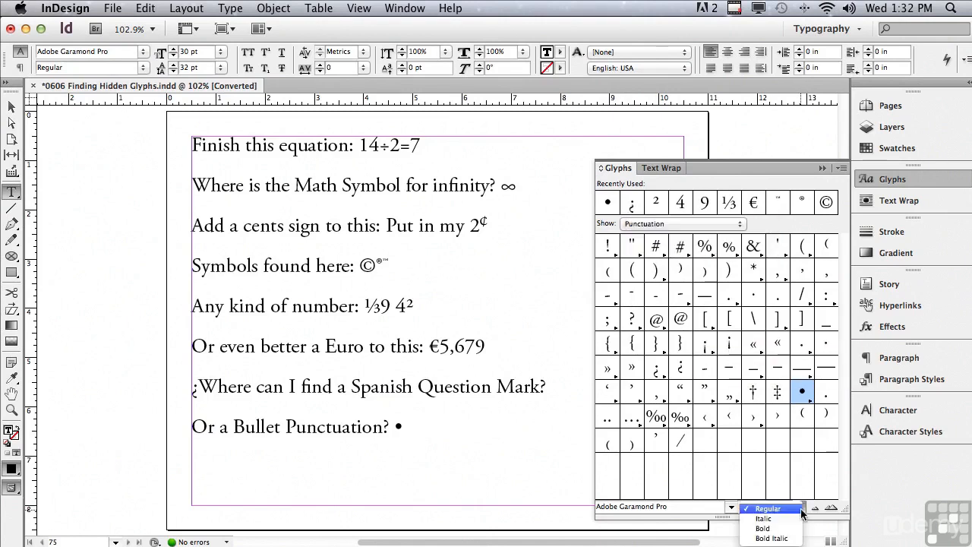
click(763, 528)
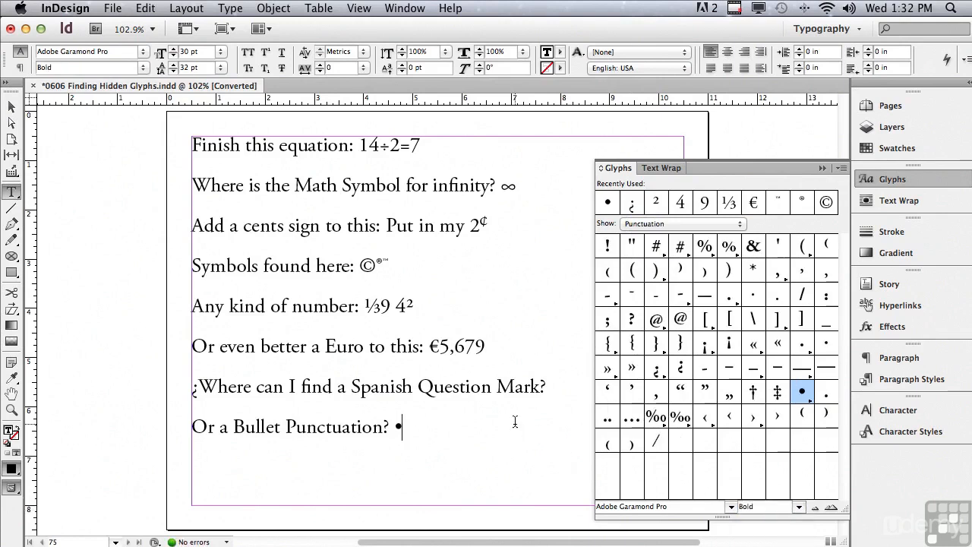